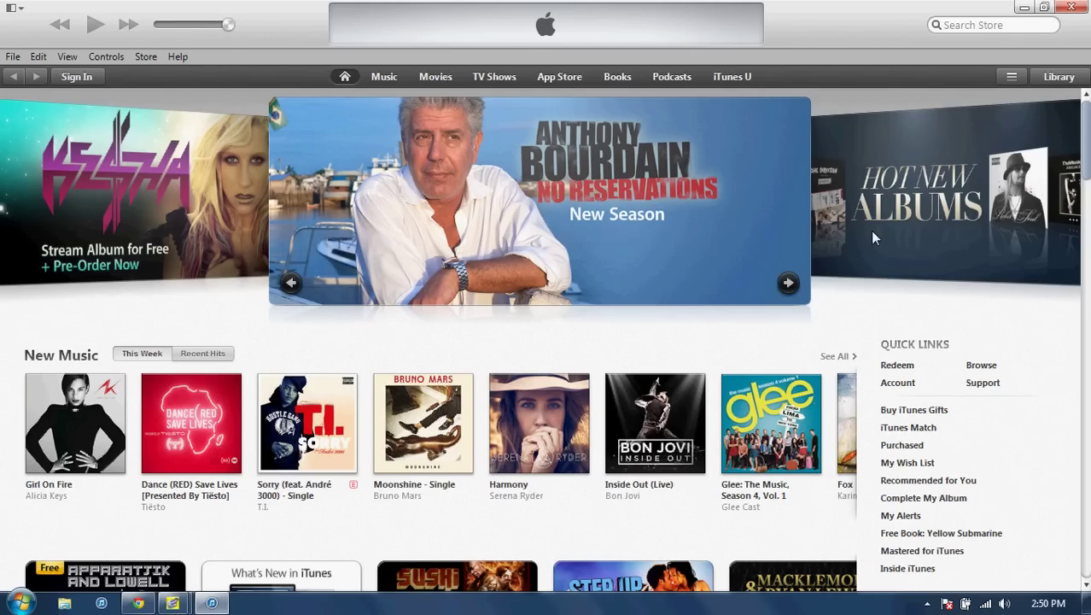
Leave the iTunes Store and show the Music library's Artists view
left_click(1055, 77)
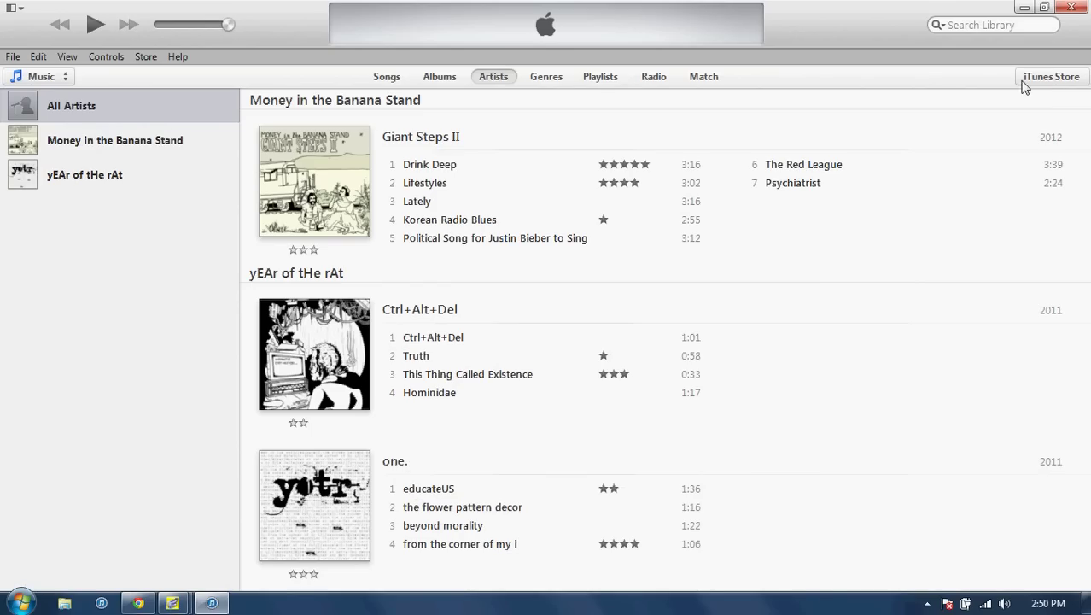
mouse_move(479, 283)
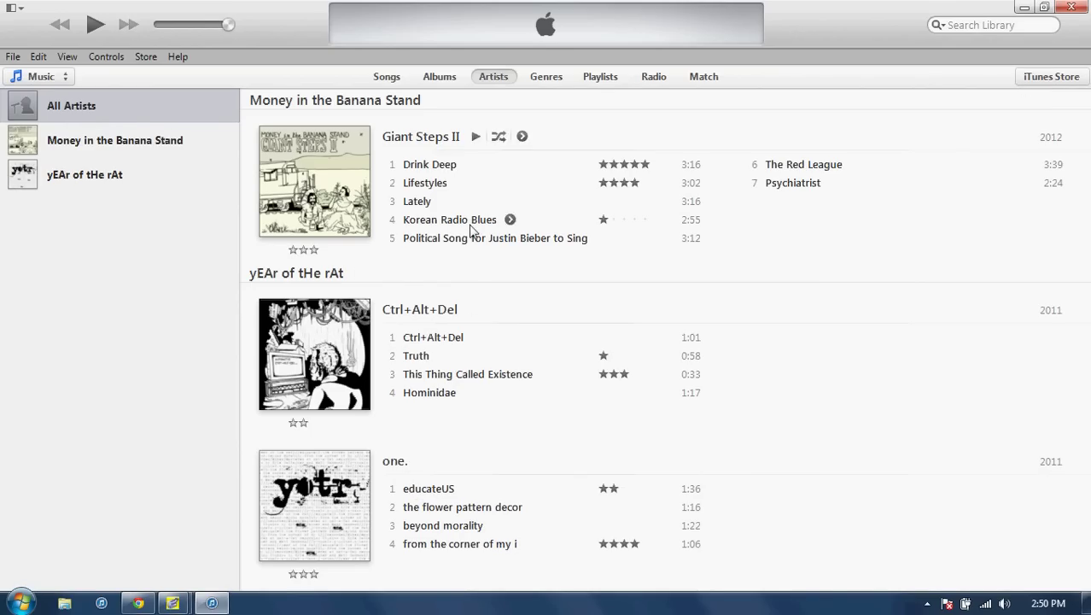
left_click(434, 190)
right_click(435, 190)
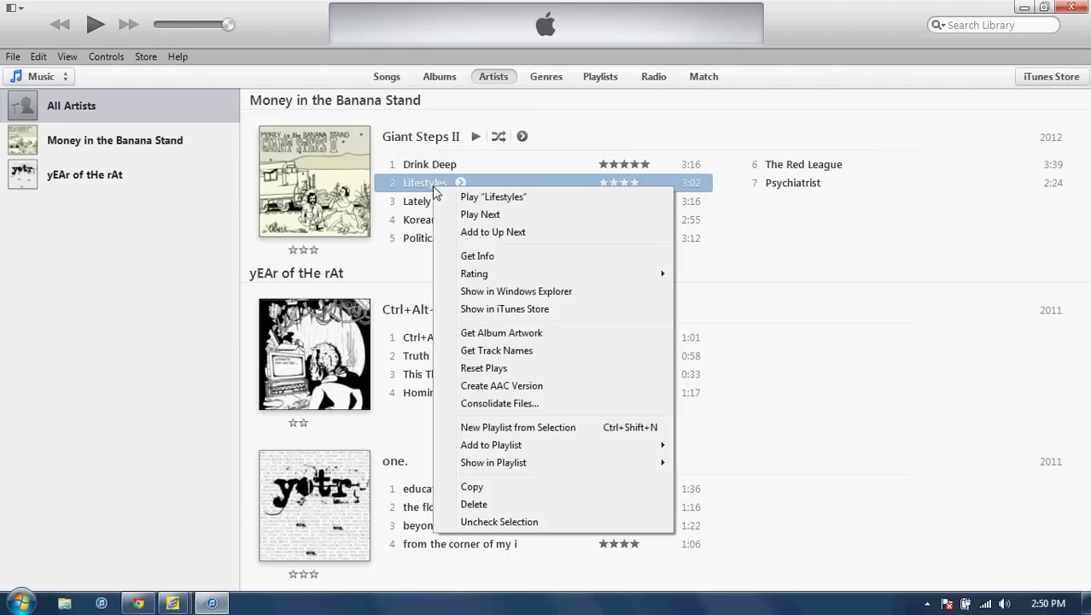
left_click(477, 255)
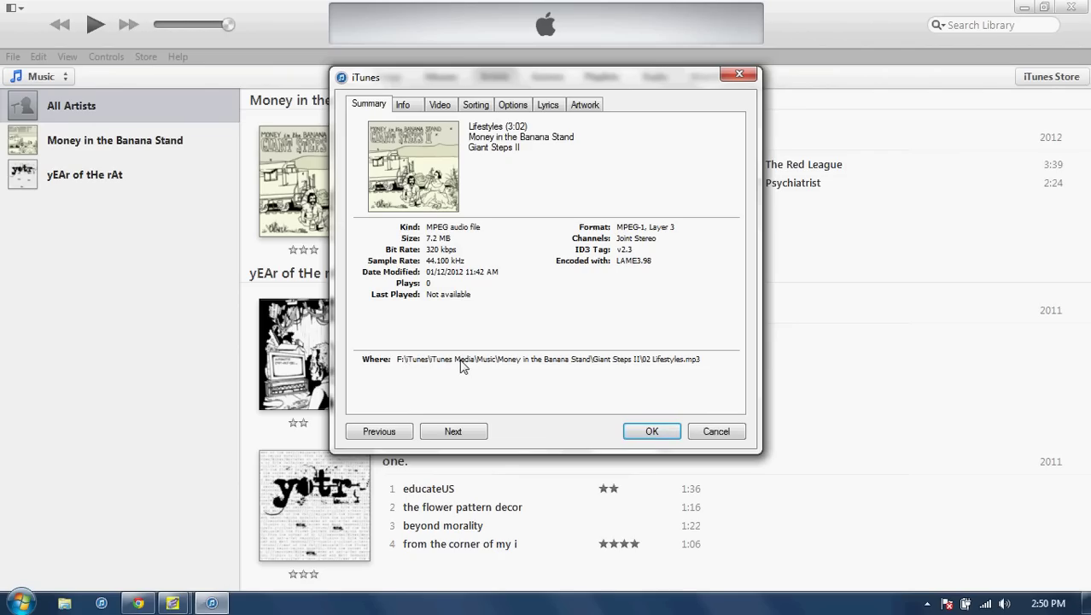
left_click(652, 431)
right_click(468, 373)
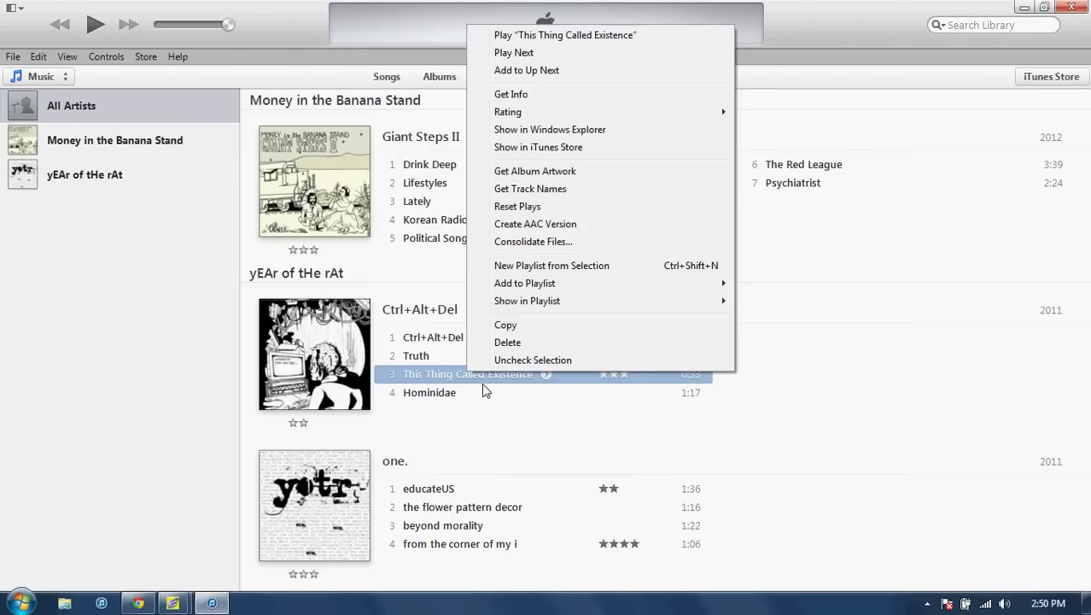
left_click(535, 93)
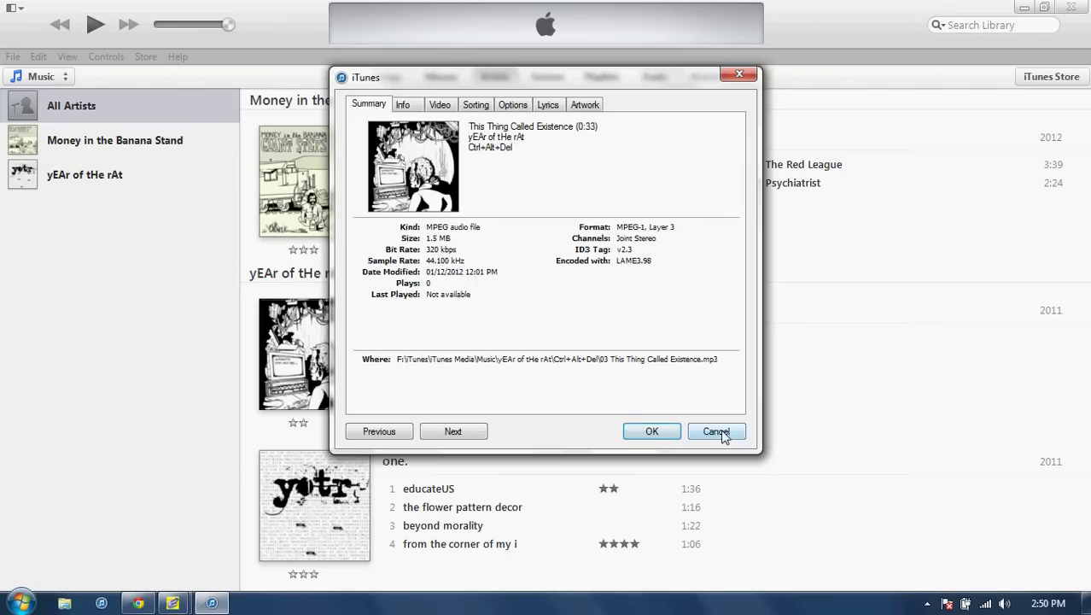
left_click(716, 431)
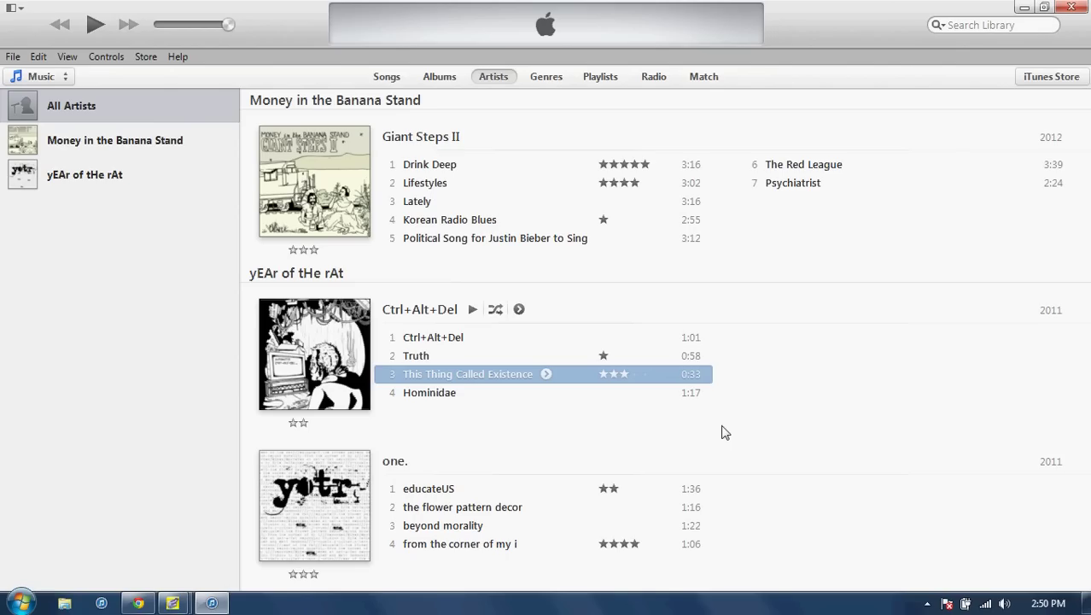
Quit and reopen iTunes with the 'iTunes Library' file from Music > iTunes
left_click(1072, 7)
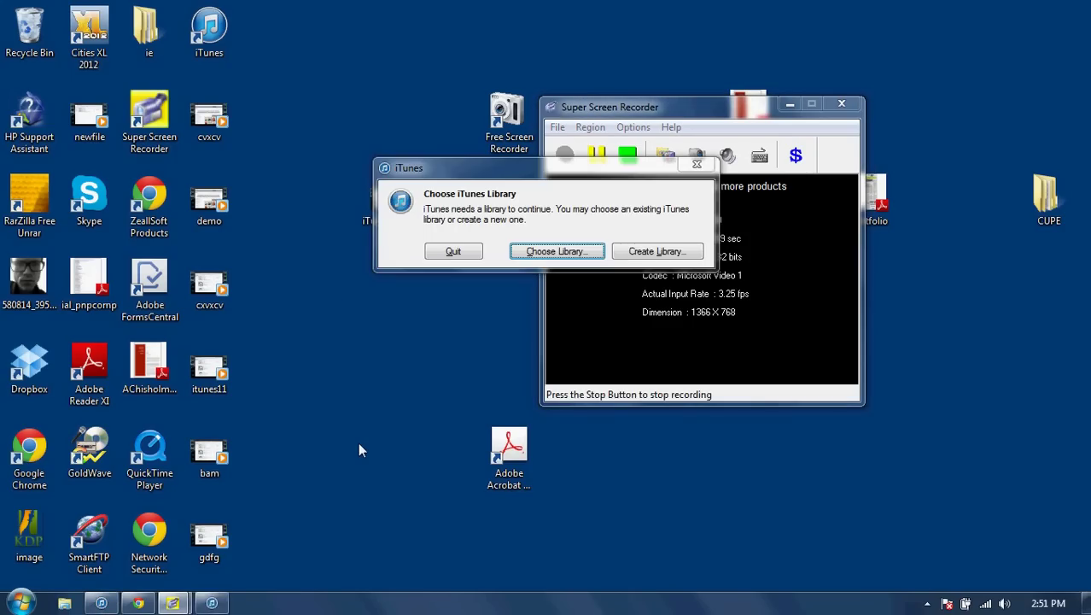
left_click(579, 255)
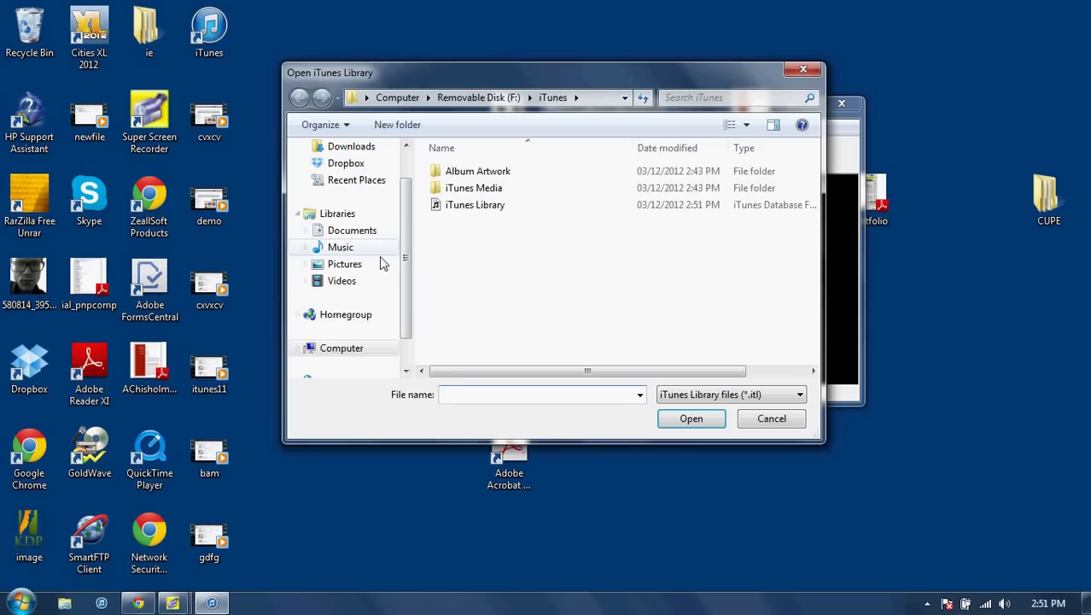
left_click(344, 248)
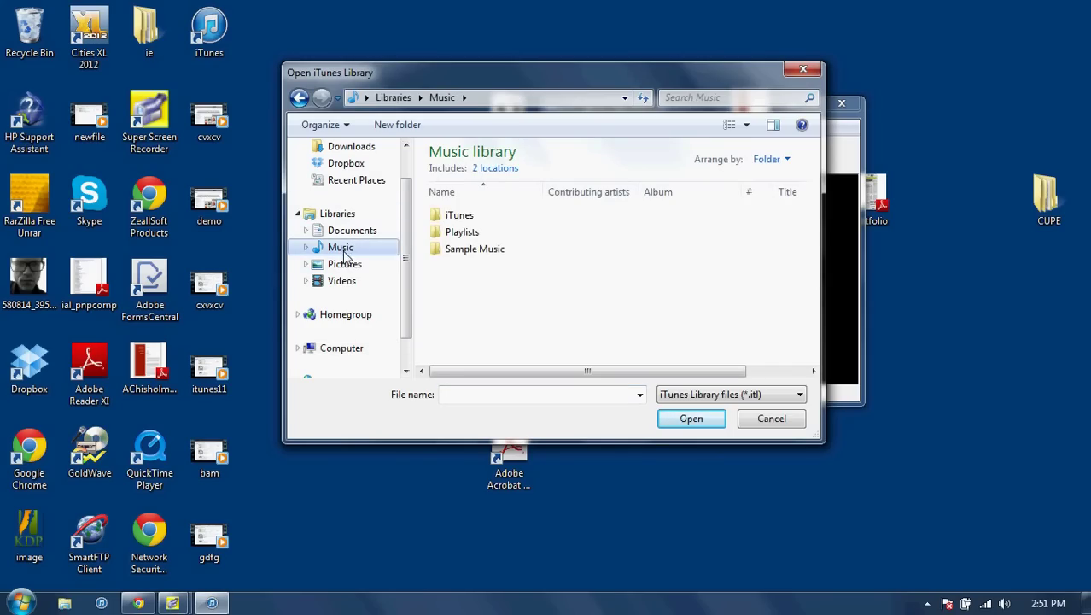
double_click(465, 217)
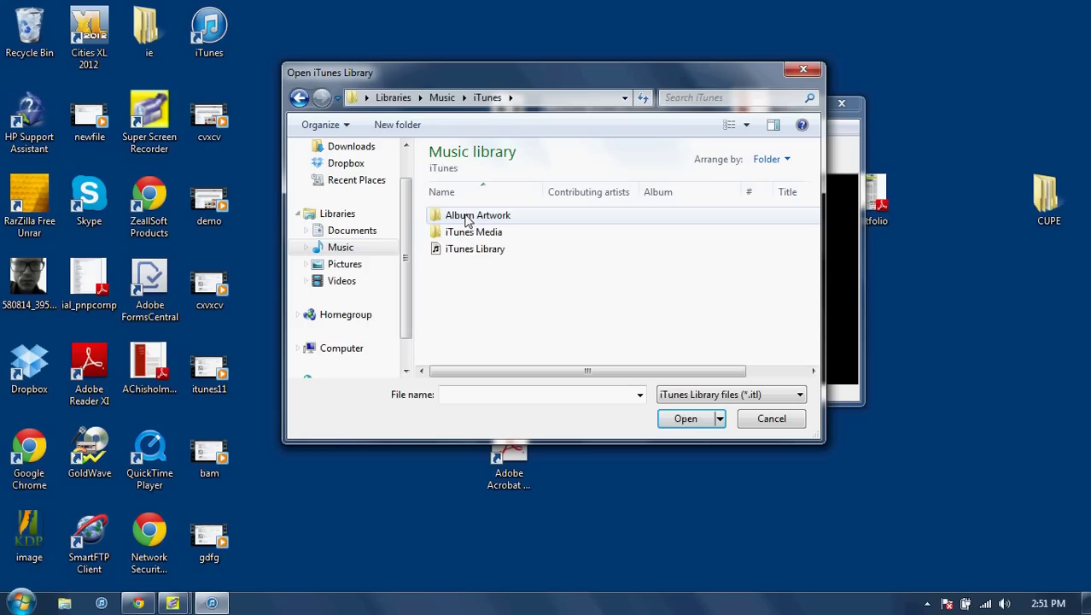
left_click(472, 248)
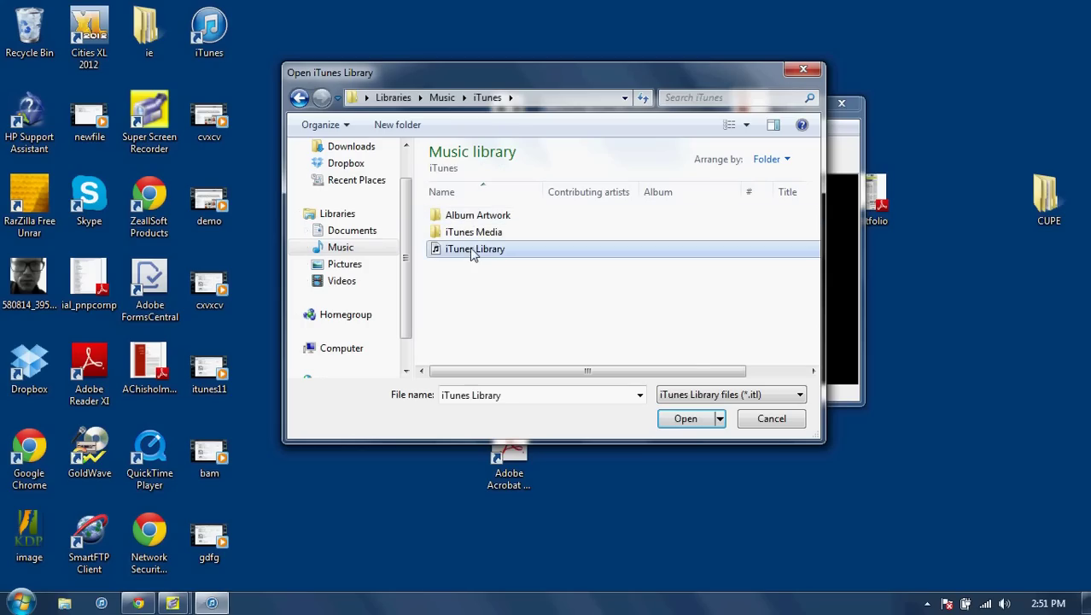
left_click(687, 418)
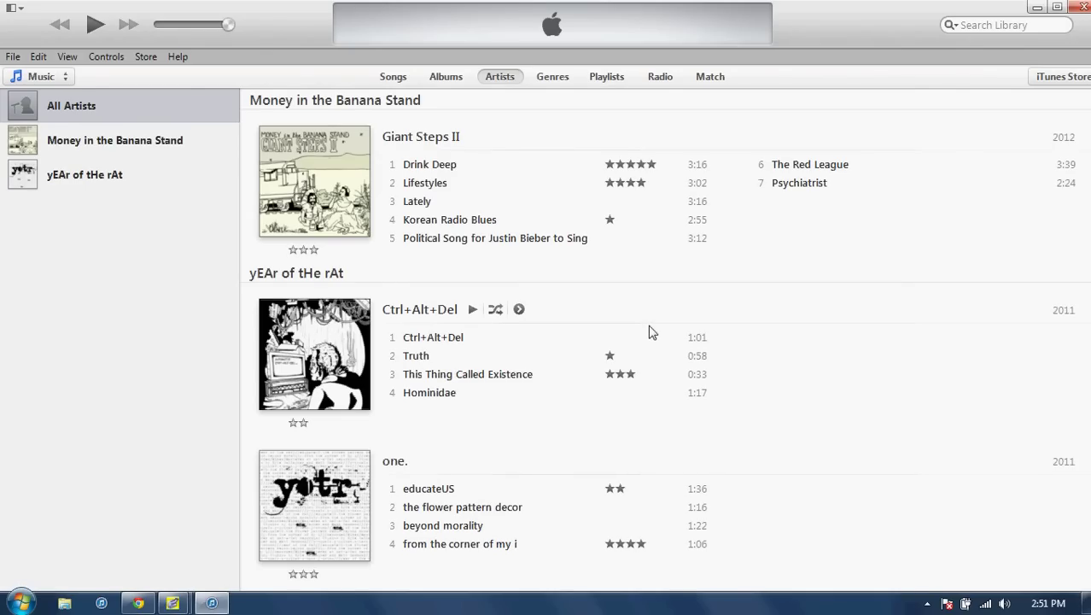
Check the Lifestyles track's file location in Get Info, then cancel
left_click(433, 185)
right_click(433, 184)
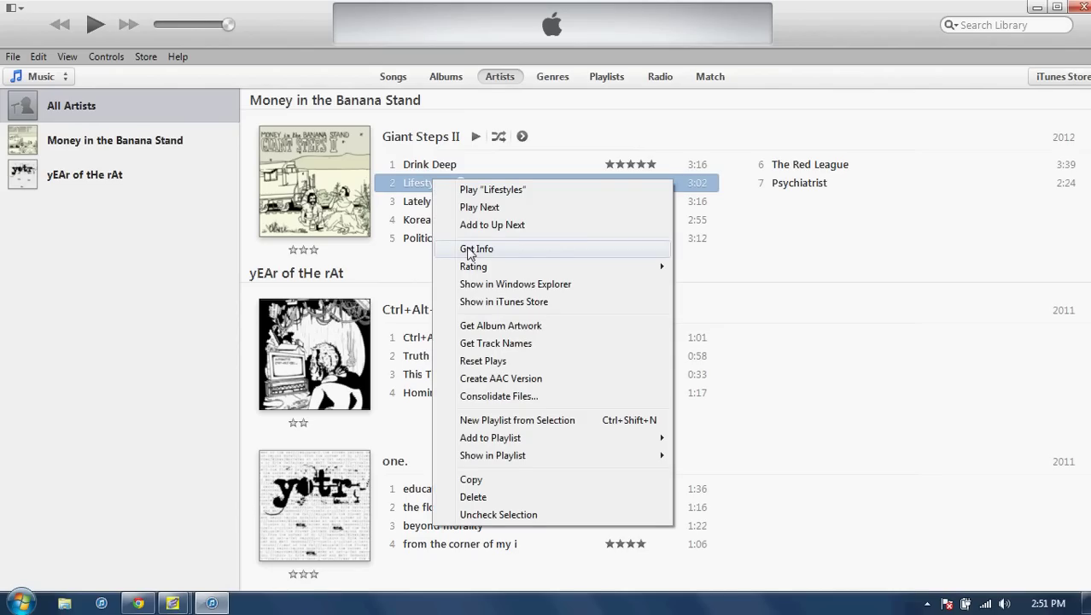
left_click(468, 250)
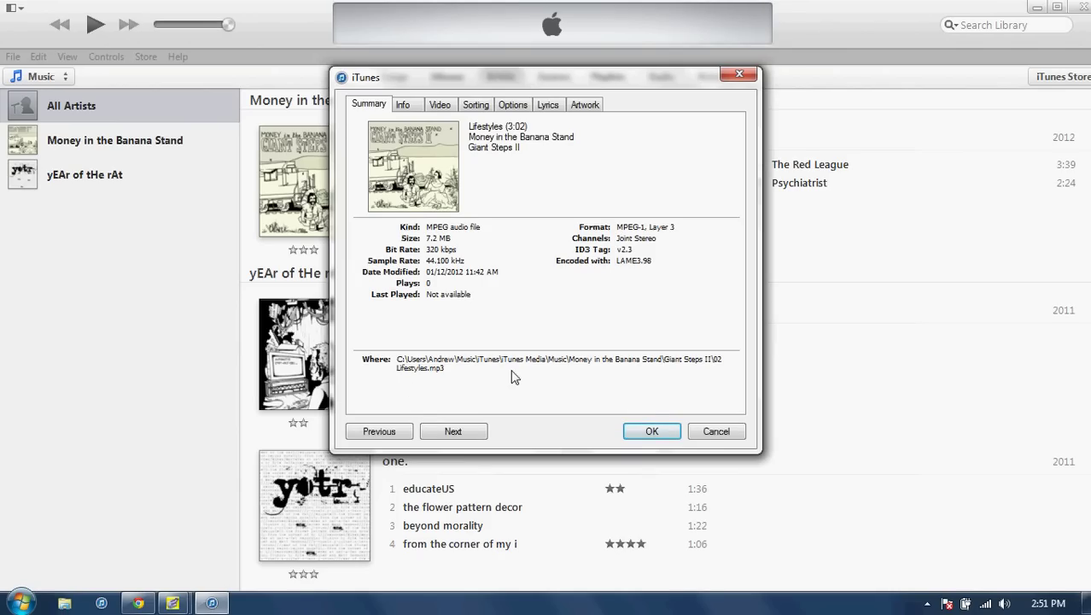
left_click(699, 434)
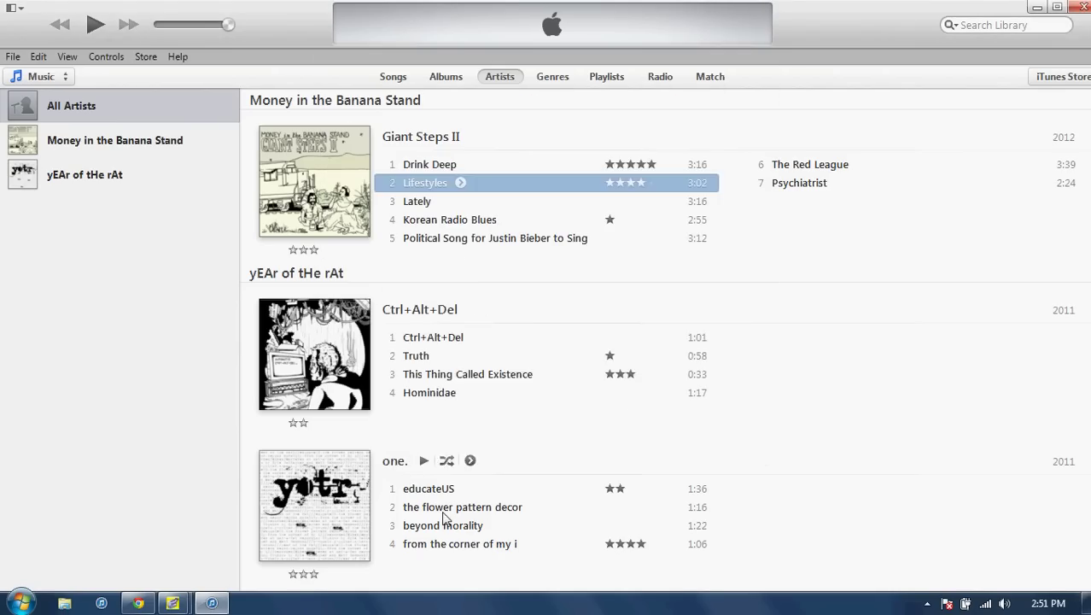
Check the flower pattern decor track's file location in Get Info, then cancel
right_click(444, 509)
left_click(521, 235)
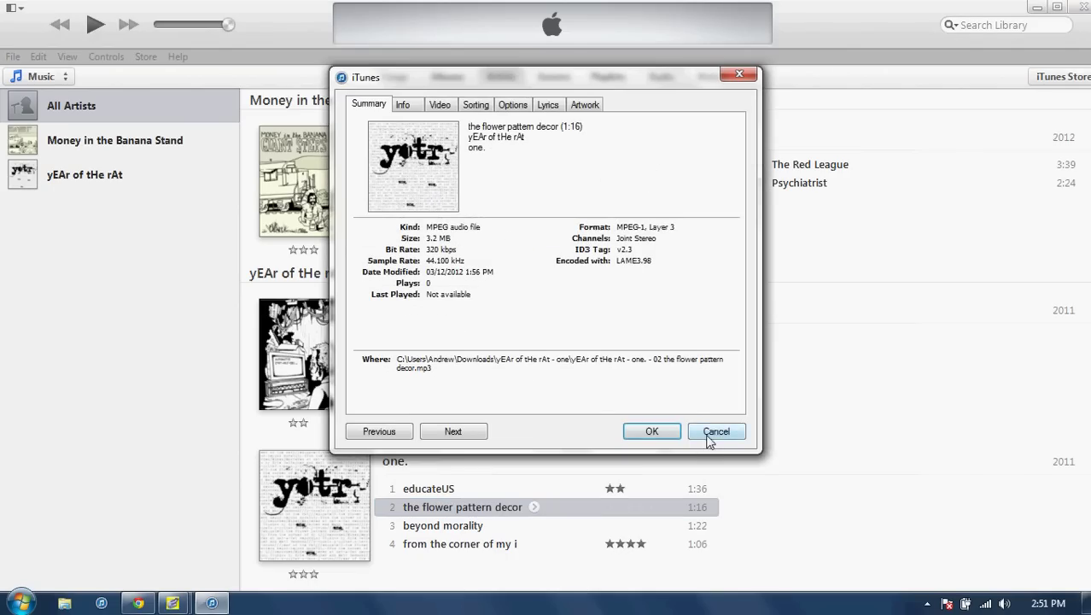
left_click(707, 435)
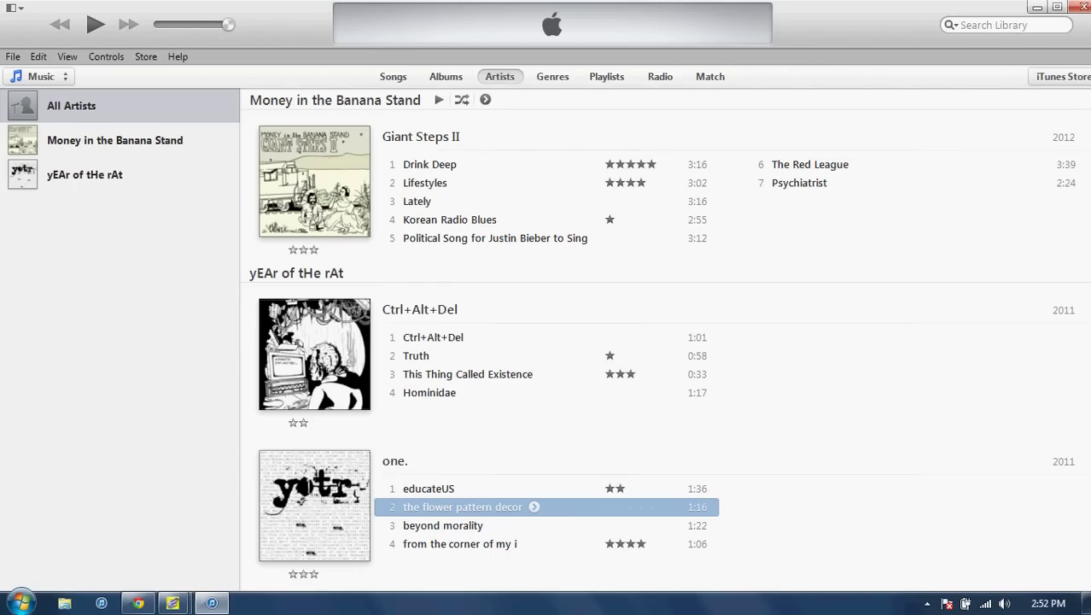
Sign in to the iTunes Store with the Apple ID and password, then return to the Library
left_click(1060, 78)
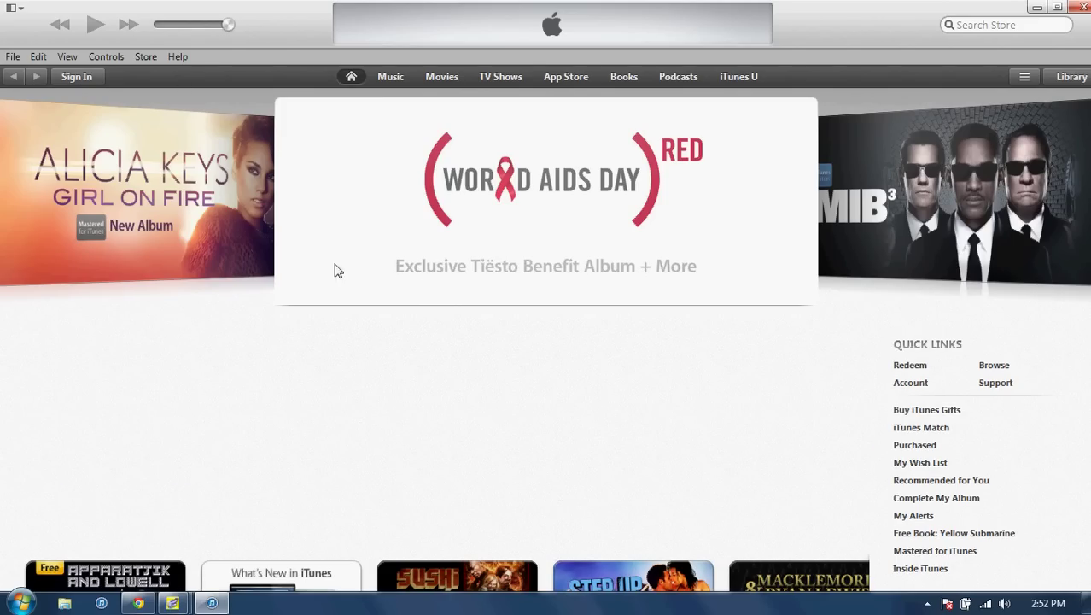
left_click(77, 83)
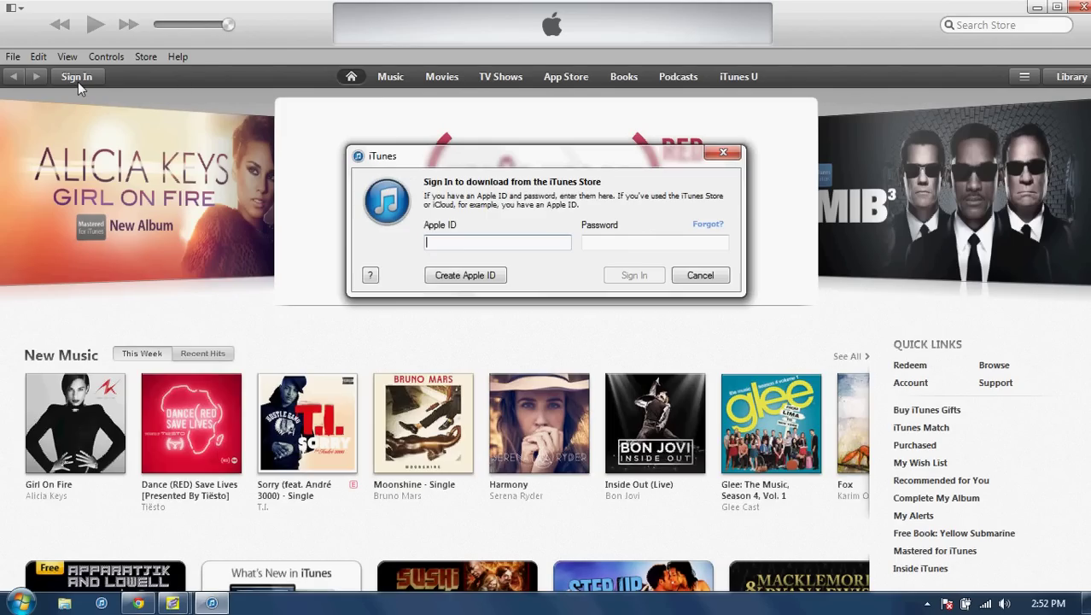
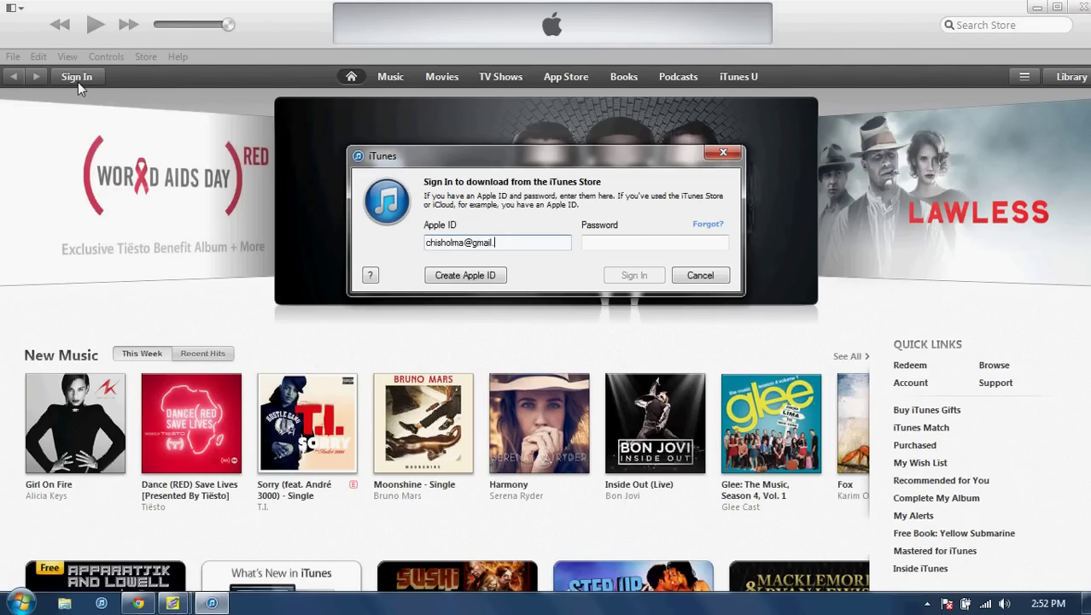
key("Tab")
type("*********")
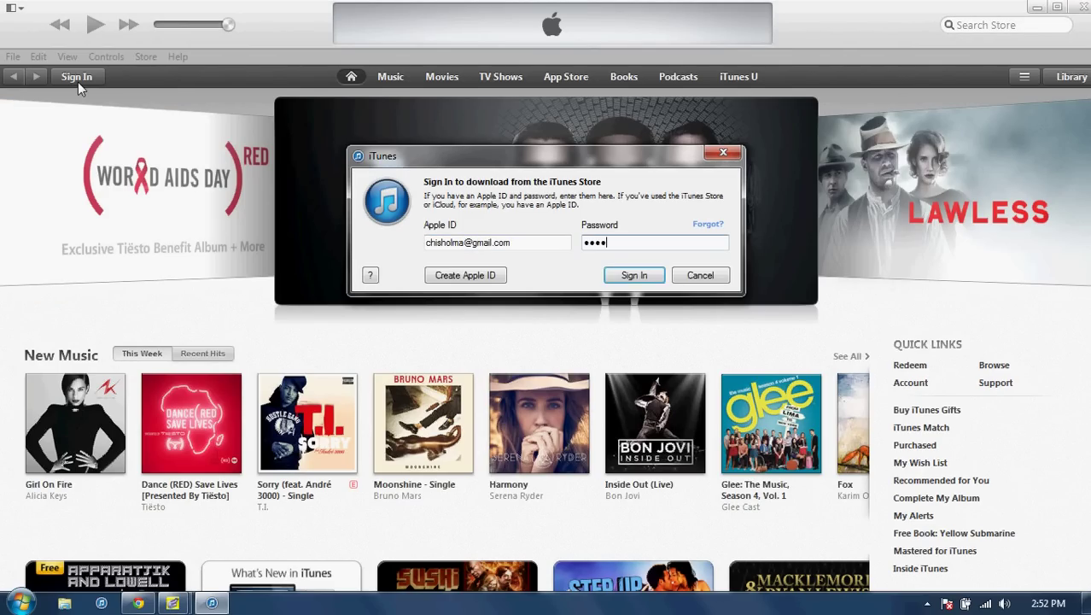
key("Return")
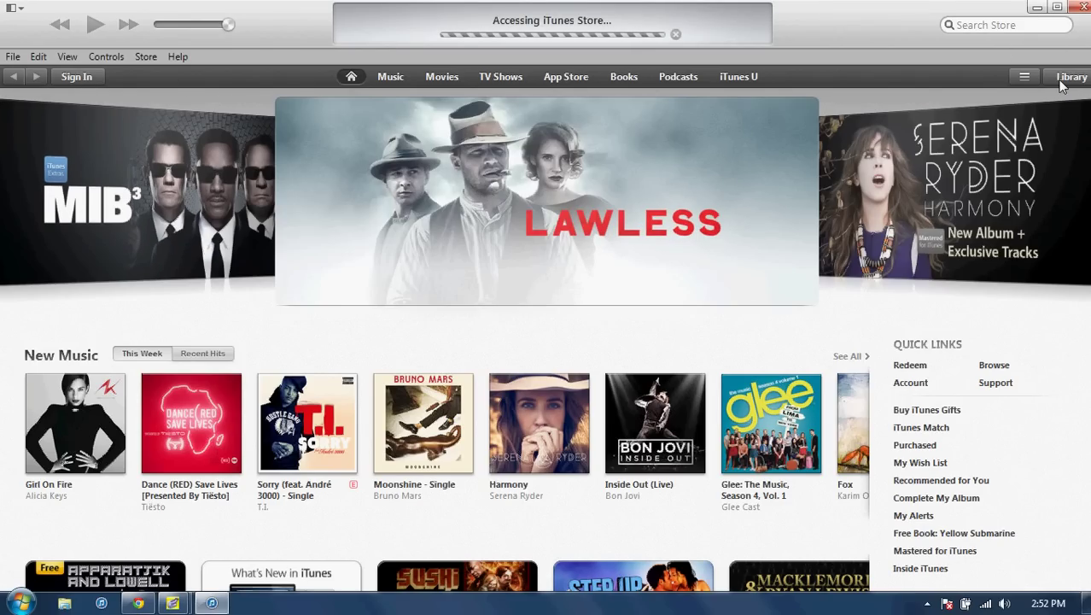
left_click(1067, 77)
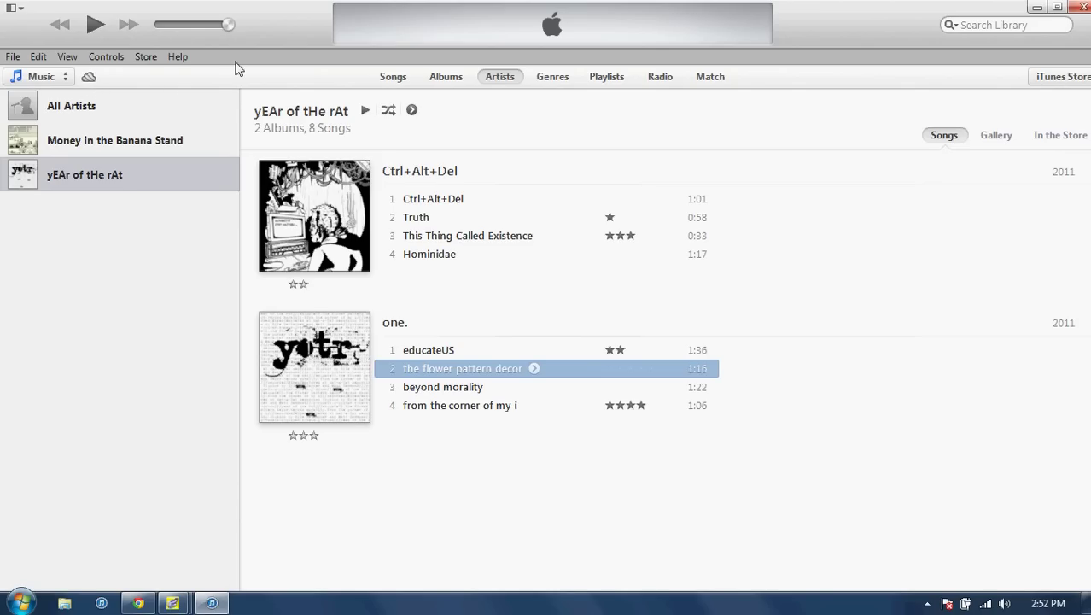
Download Benny Benassi's cloud song from All Artists
left_click(56, 105)
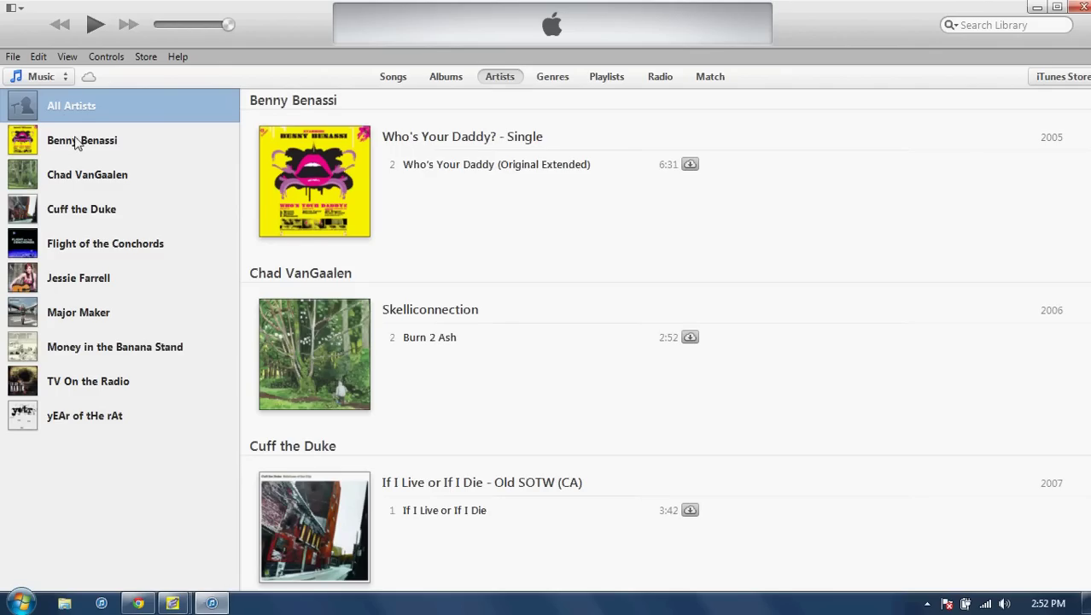
left_click(78, 141)
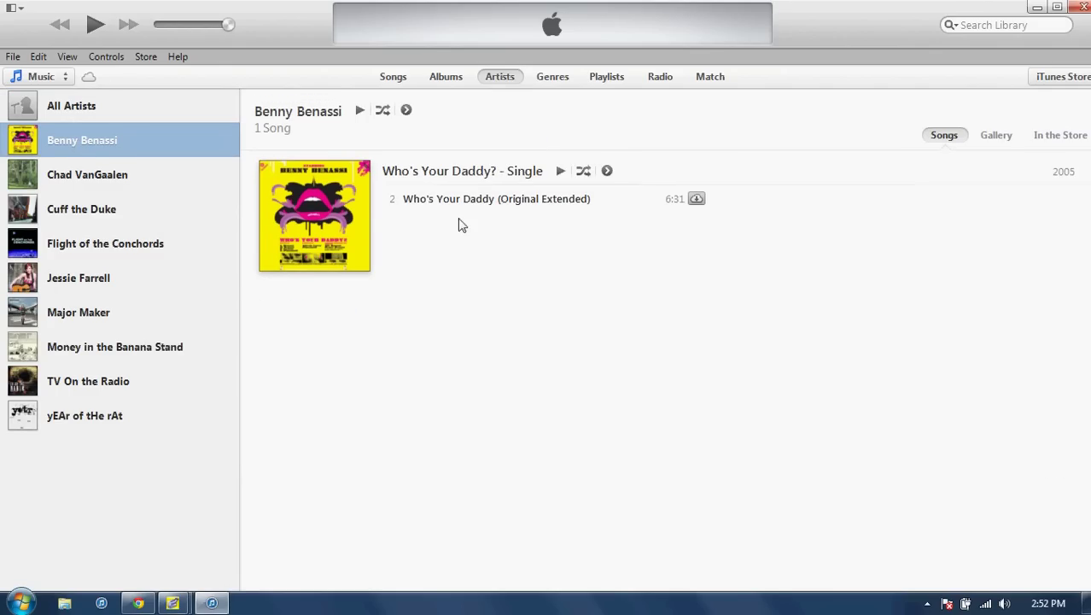
left_click(696, 199)
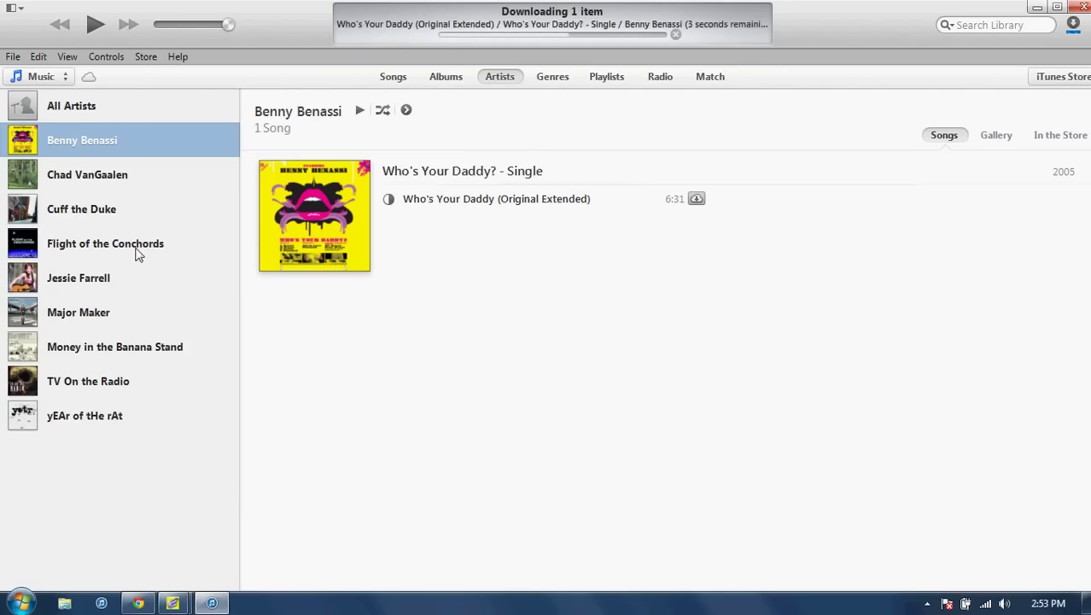
Play Cuff the Duke's 'If I Live or If I Die' at lower volume, then pause it
left_click(91, 212)
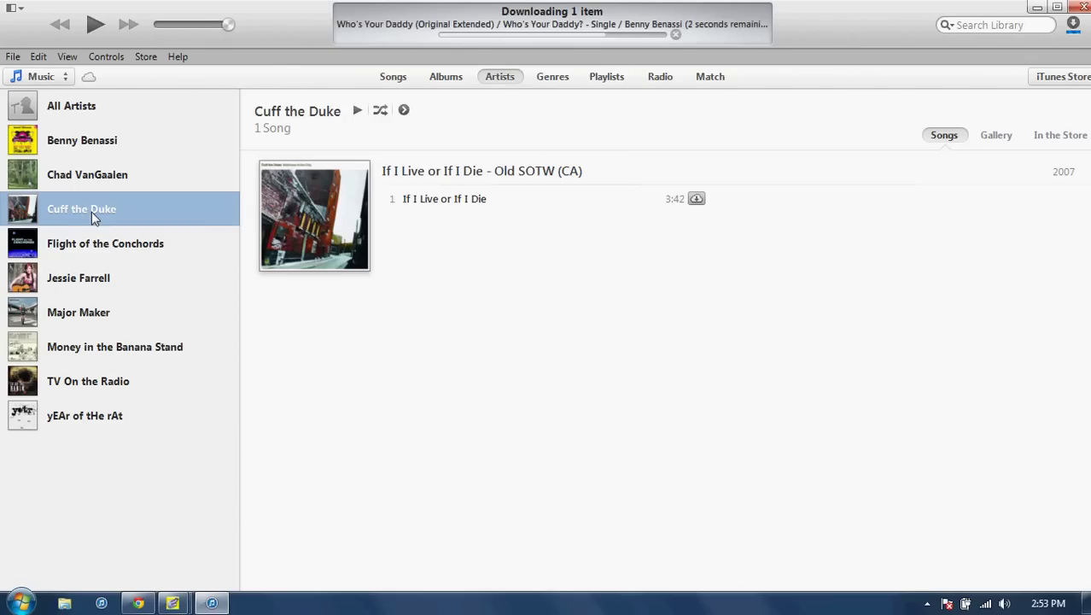
left_click(467, 200)
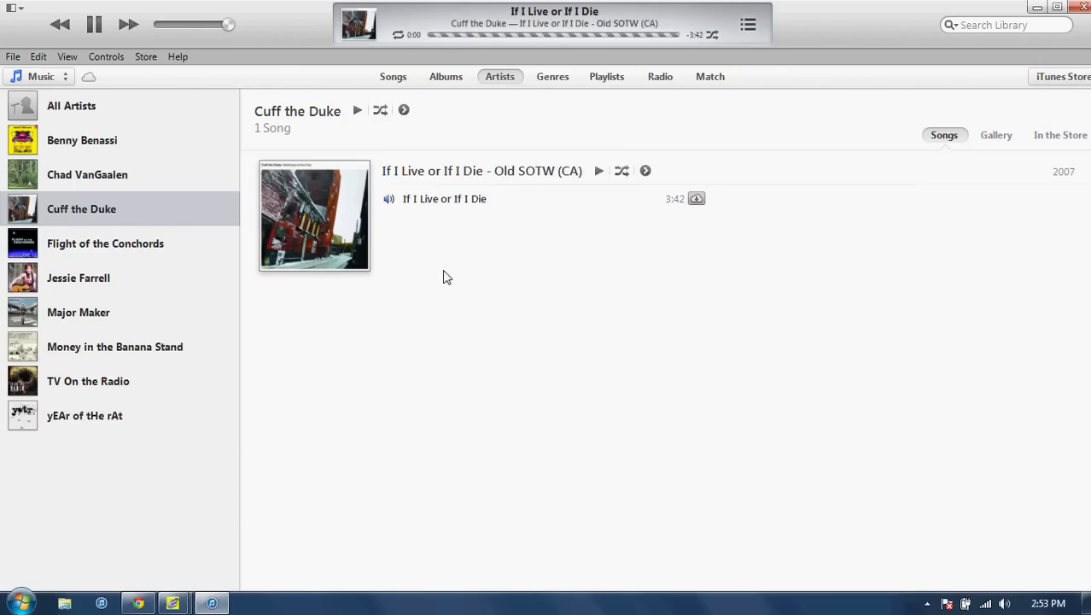
left_click(203, 23)
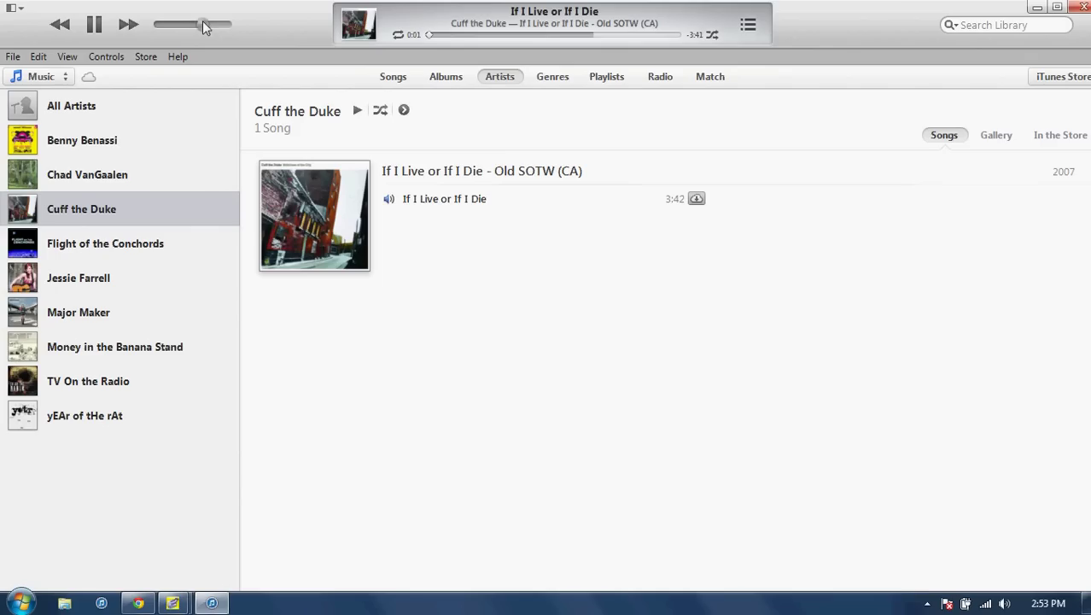
left_click_drag(201, 23, 198, 23)
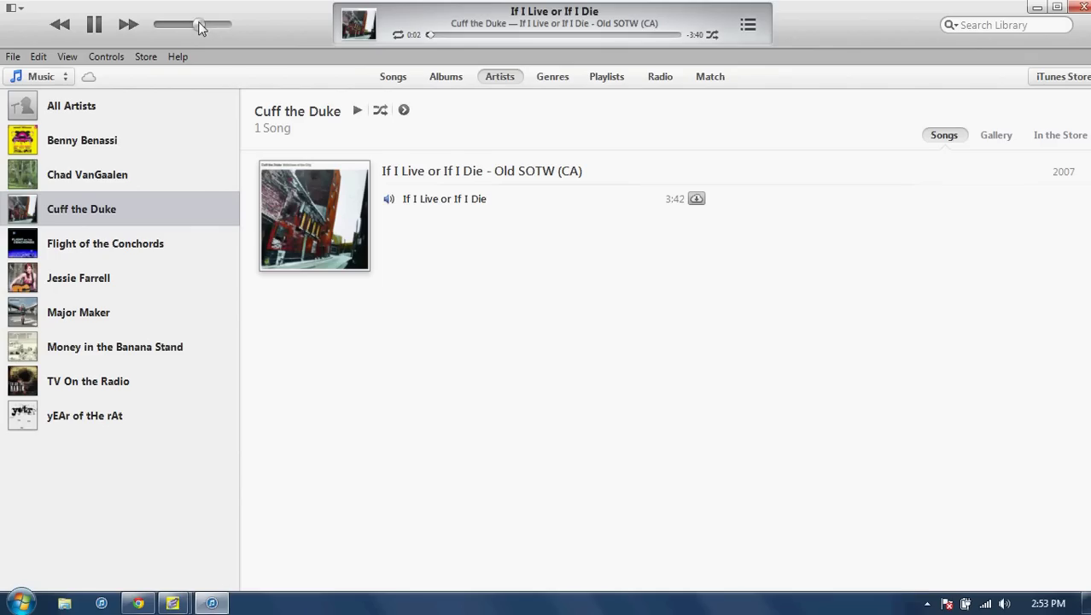
left_click(94, 25)
Open yEAr of tHe rAt's albums and run Get Album Artwork on Ctrl+Alt+Del
left_click(61, 115)
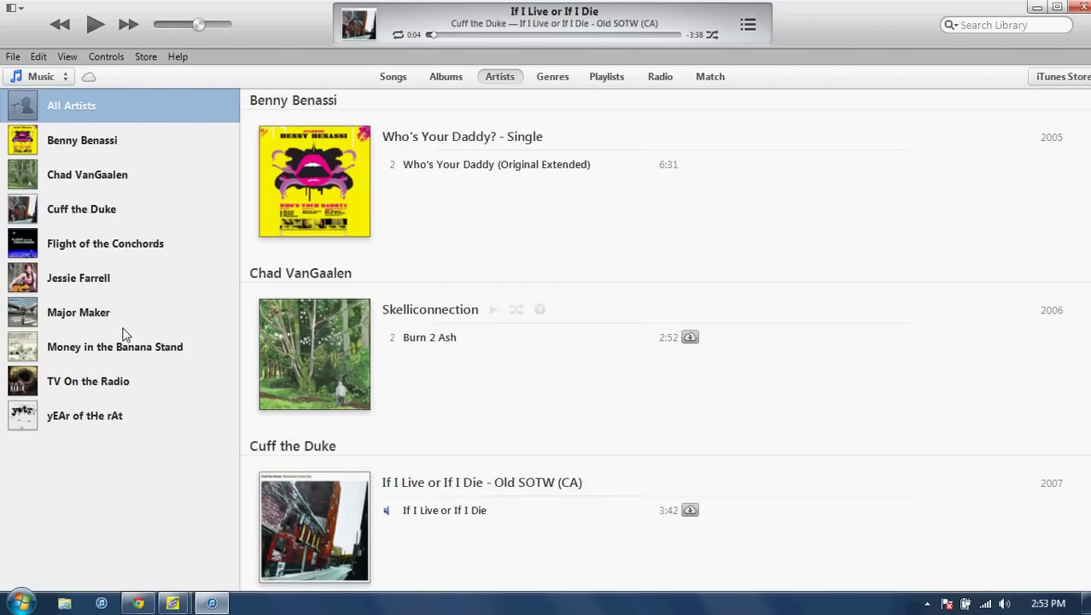
left_click(82, 416)
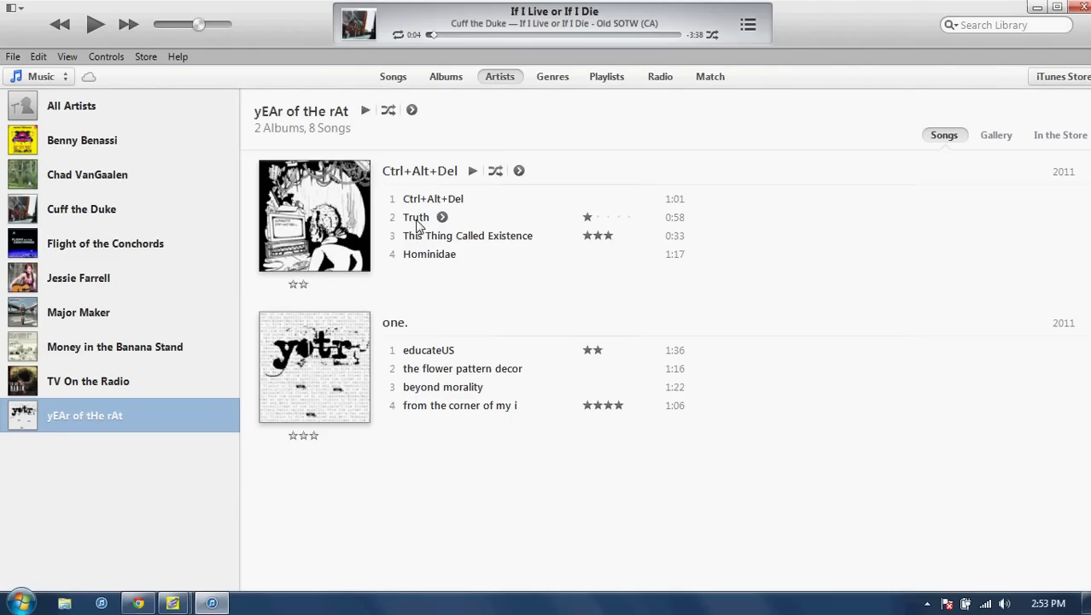
right_click(303, 219)
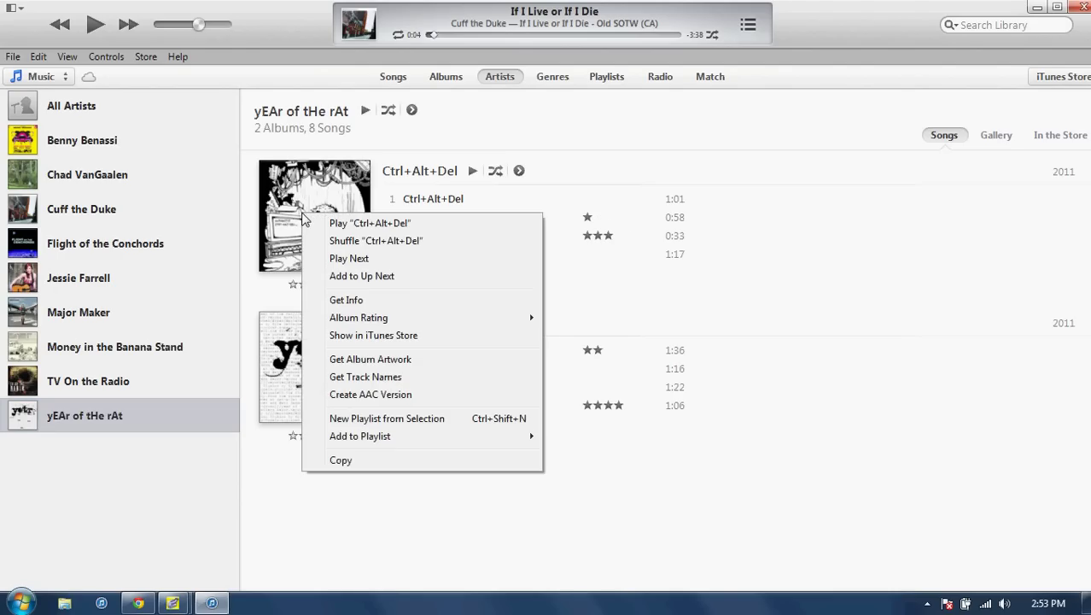
left_click(381, 360)
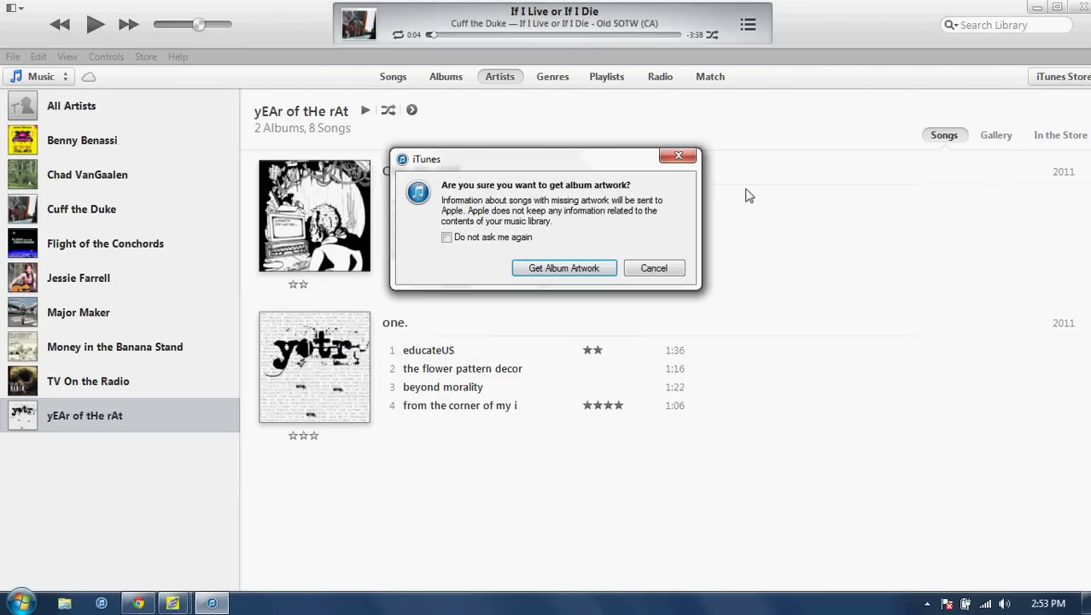
left_click(675, 157)
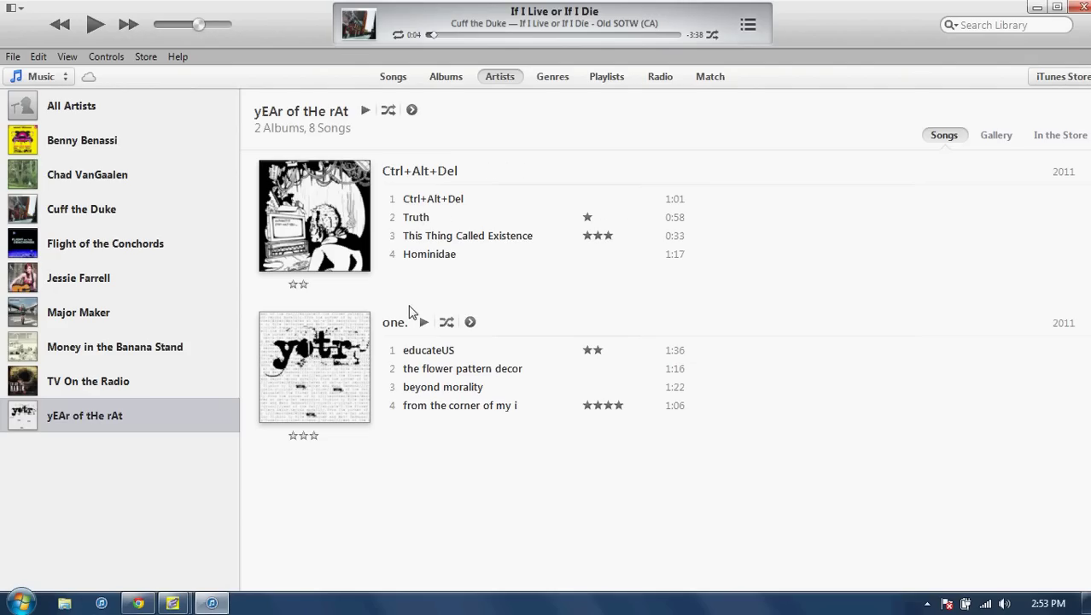
right_click(439, 217)
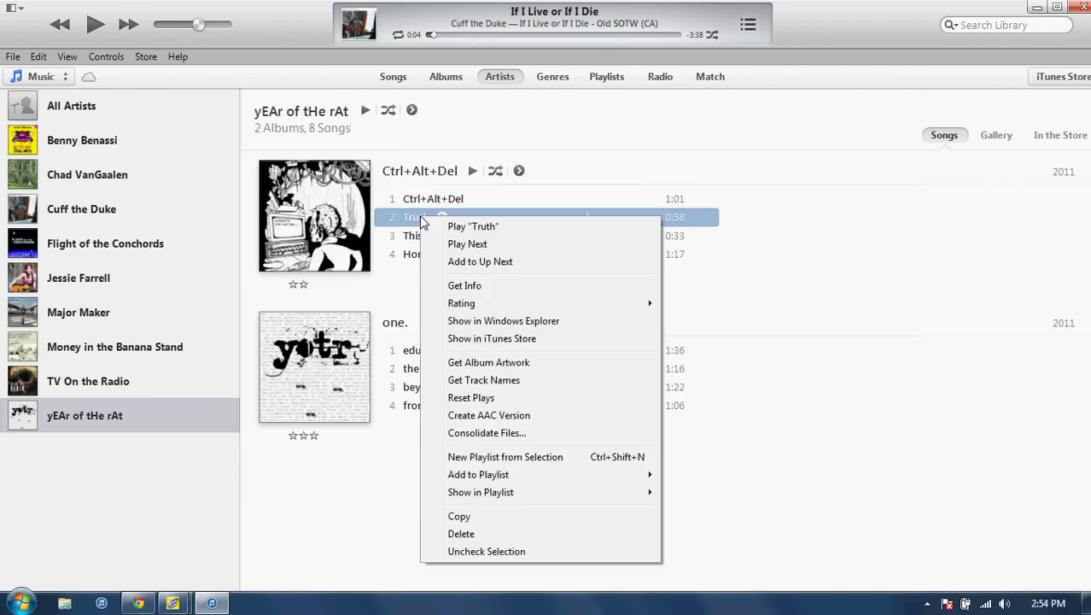
right_click(318, 205)
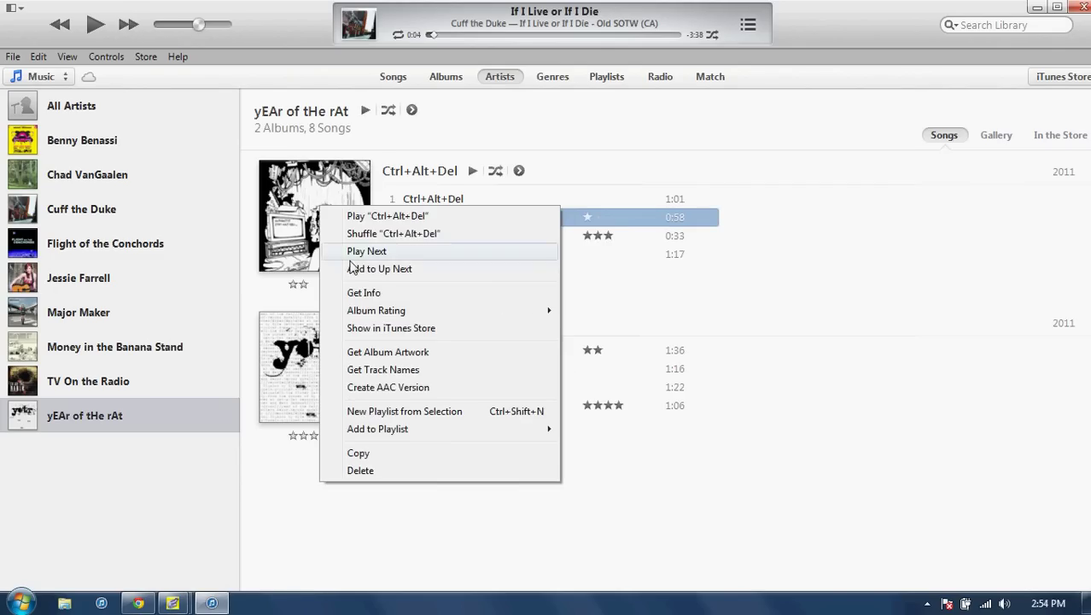
left_click(363, 293)
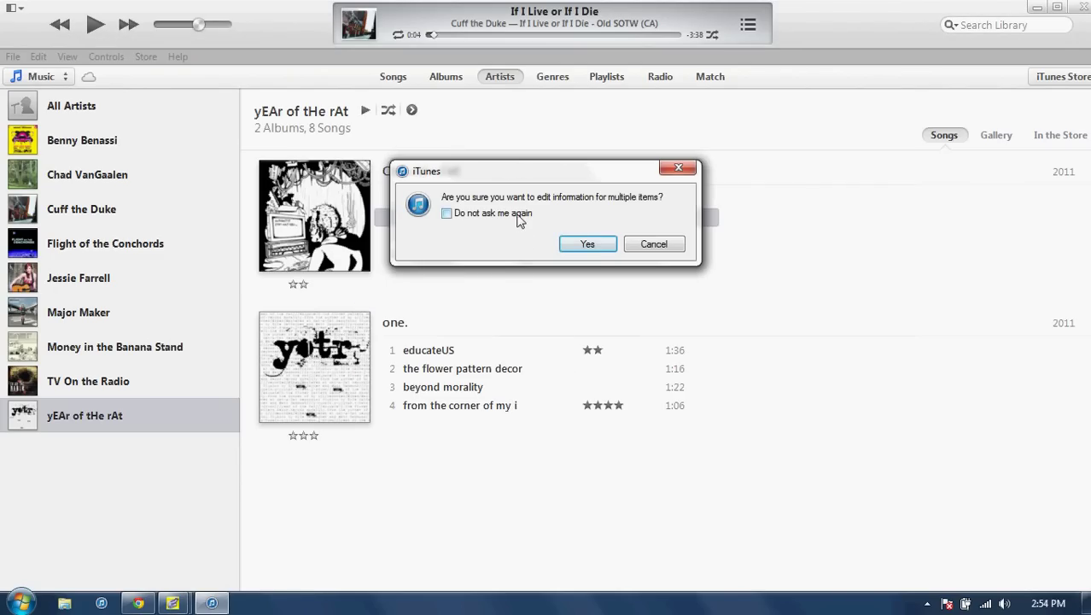
left_click(595, 249)
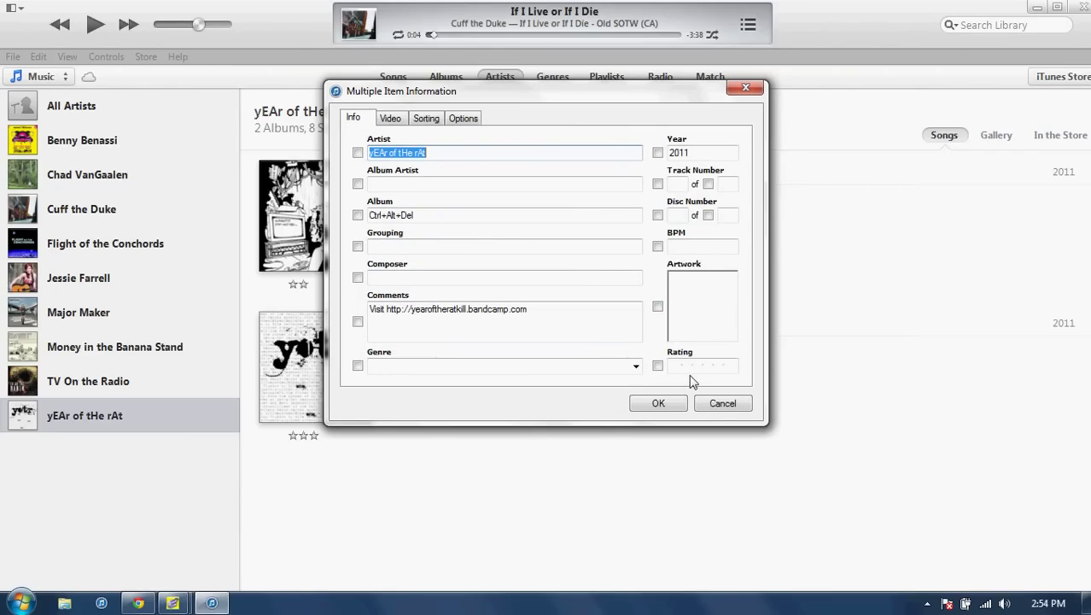
left_click(722, 408)
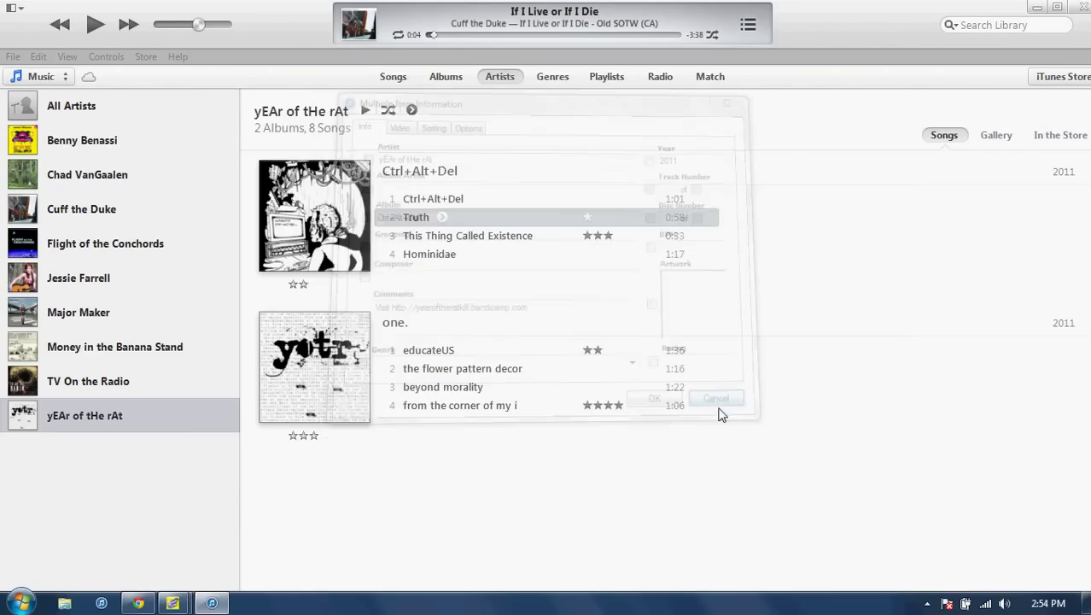
left_click(667, 472)
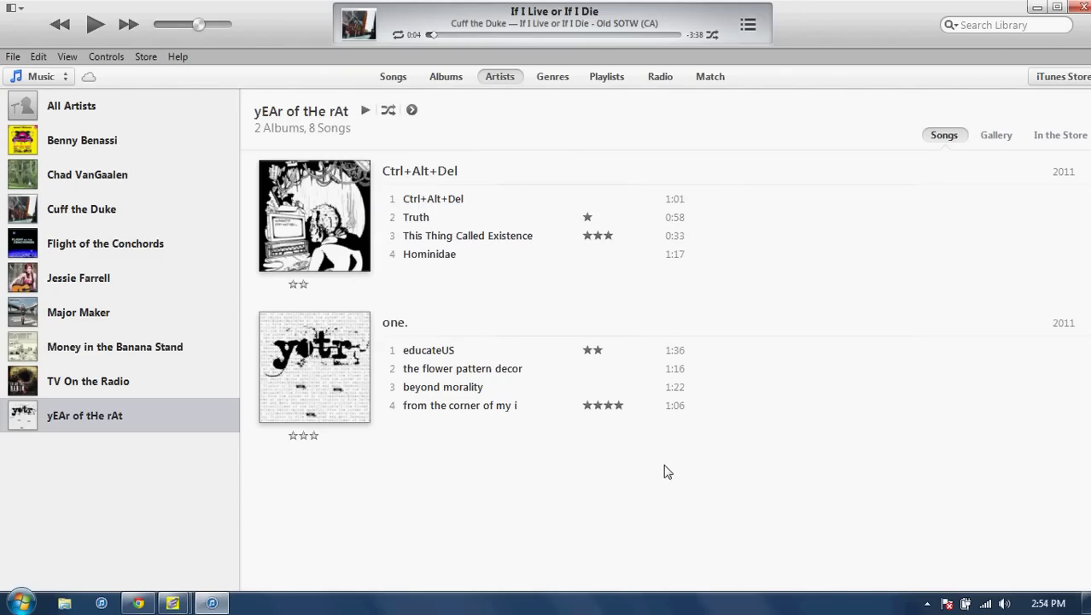